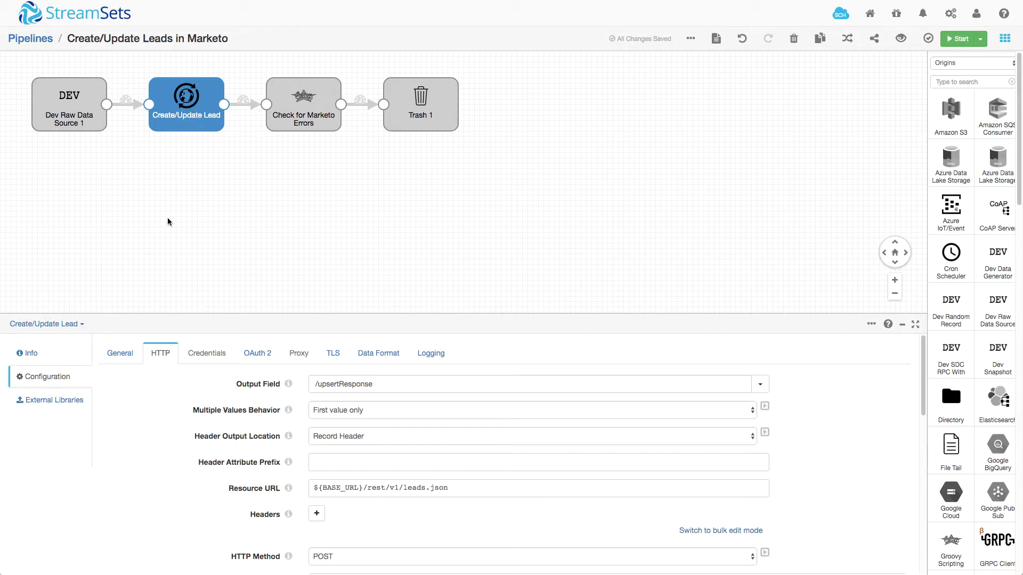
scroll(176, 448, down, 2)
scroll(174, 449, down, 3)
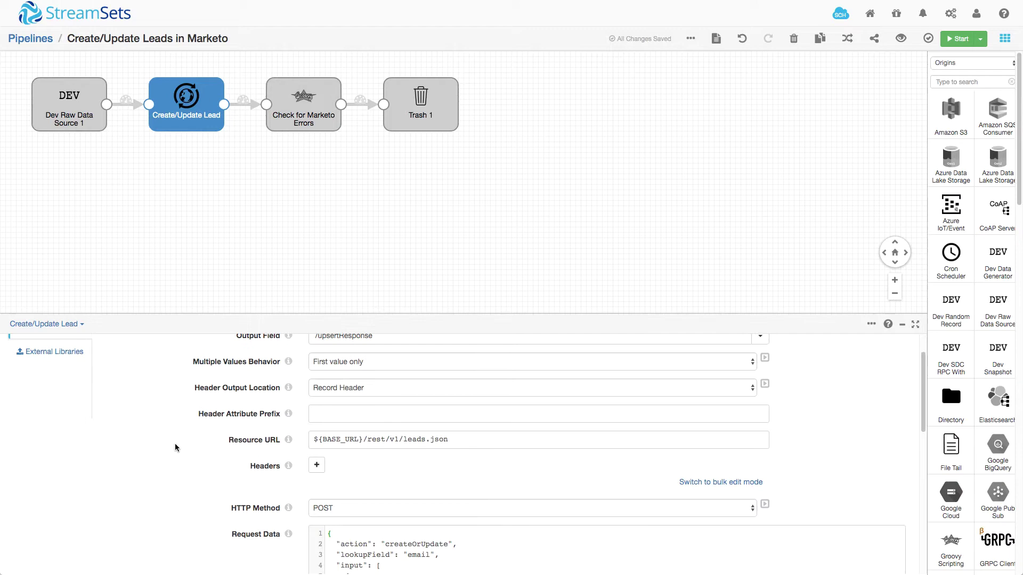
scroll(176, 447, up, 4)
scroll(176, 447, down, 2)
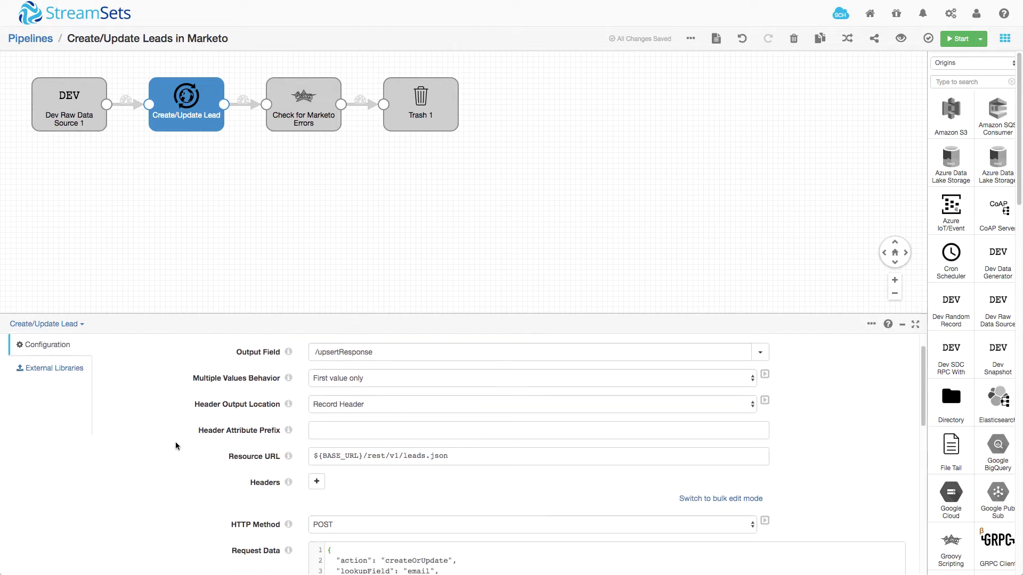
scroll(176, 446, up, 2)
Show the Dev Raw Data Source 1 raw data holding the two sample lead records
click(95, 128)
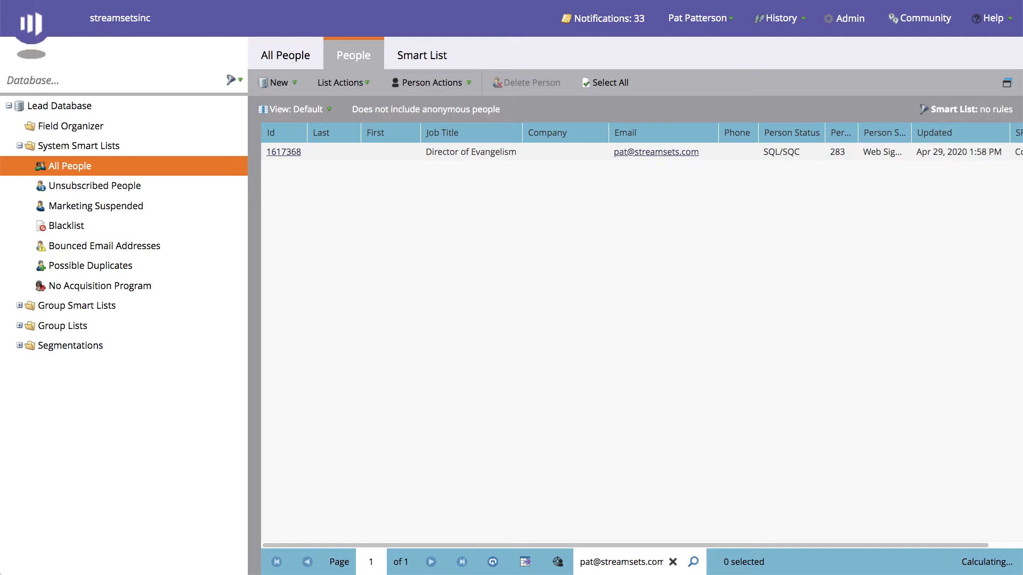
double_click(587, 563)
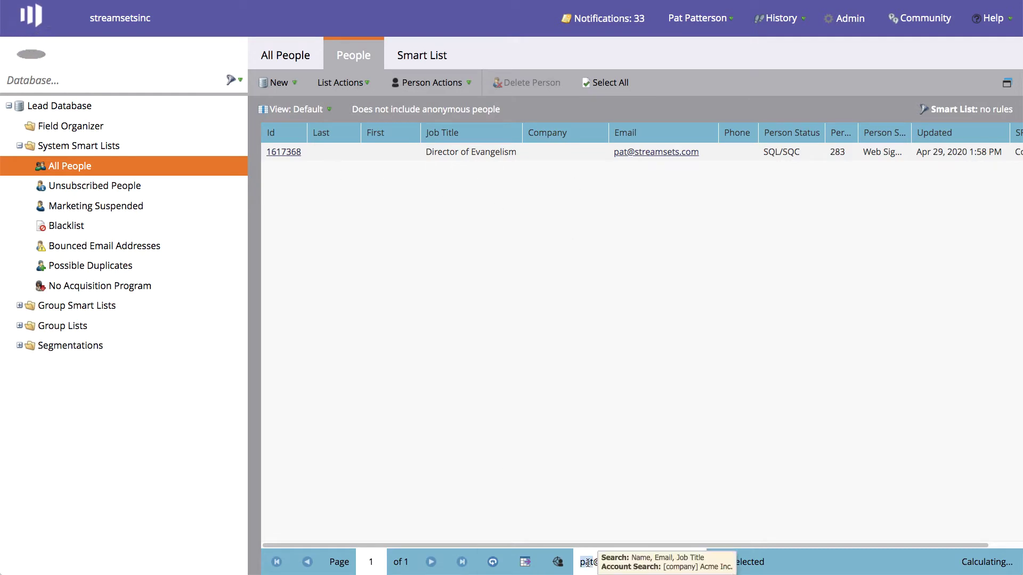
text(teste)
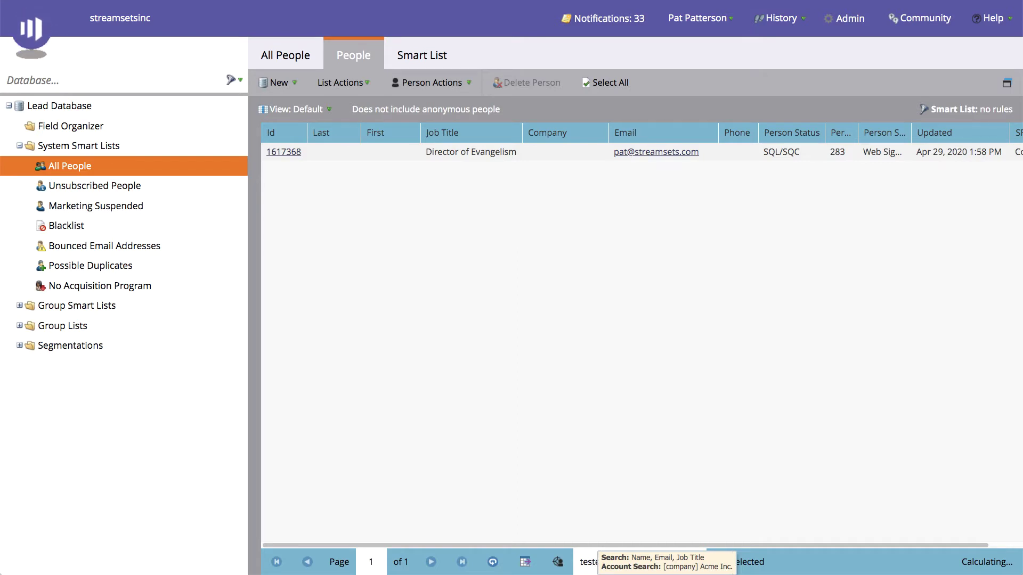
key(Return)
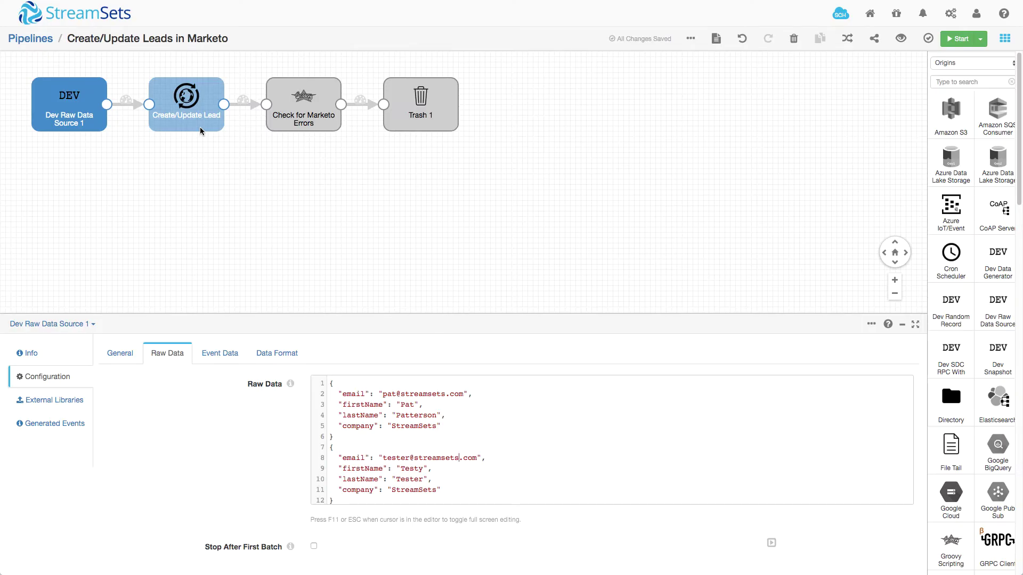
Display the Create/Update Lead stage's HTTP settings with its POST request body template
click(201, 131)
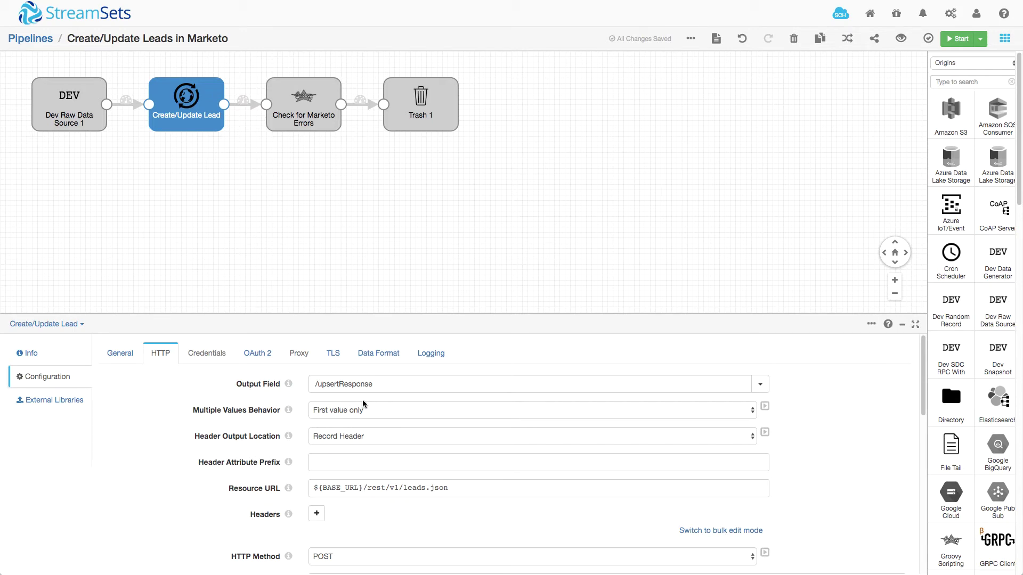
scroll(366, 404, down, 2)
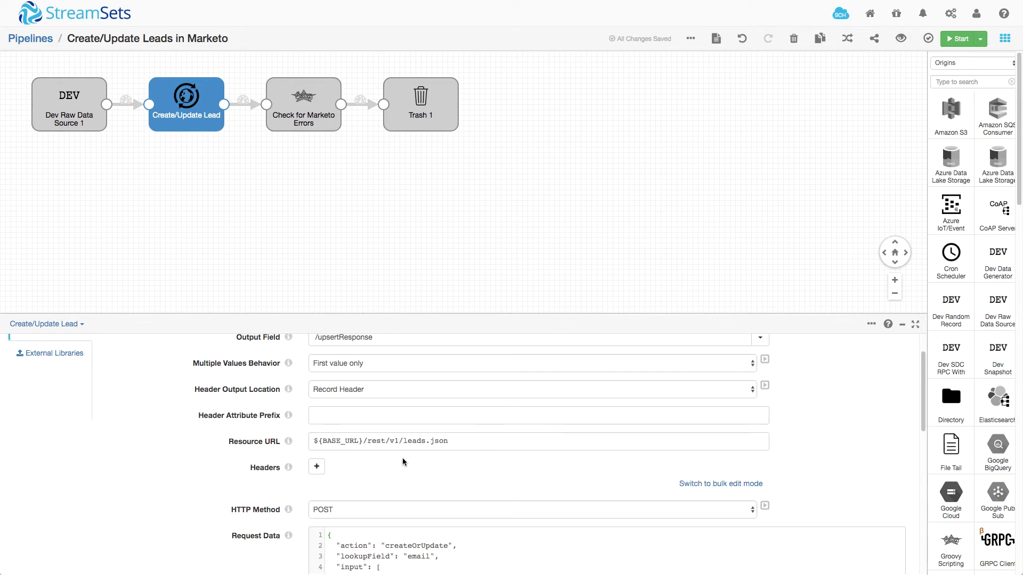
scroll(406, 462, down, 3)
scroll(406, 462, down, 1)
scroll(365, 467, down, 3)
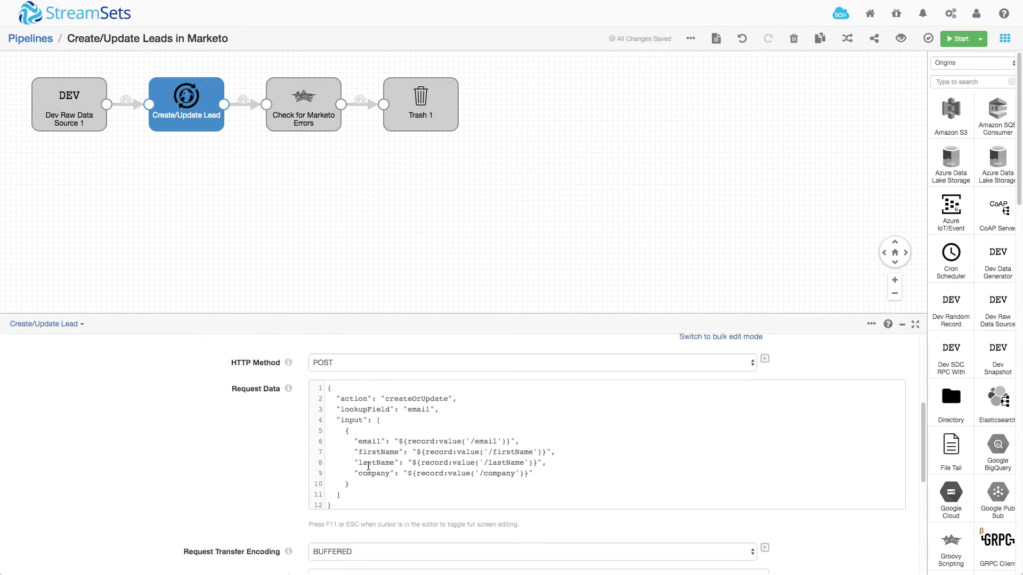
scroll(365, 467, down, 1)
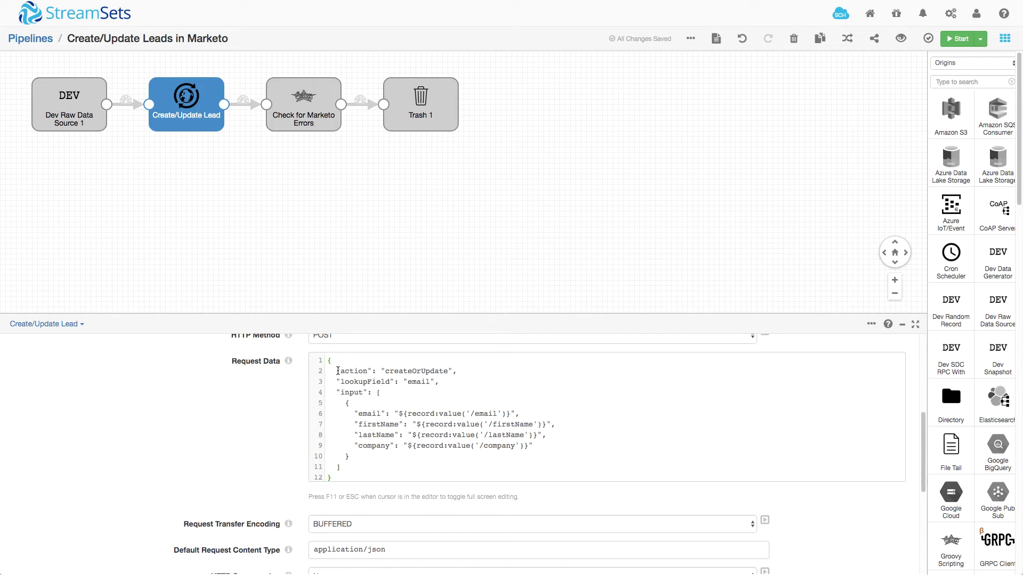
Highlight the request body's createOrUpdate action and email lookupField
drag(337, 371, 473, 368)
double_click(430, 372)
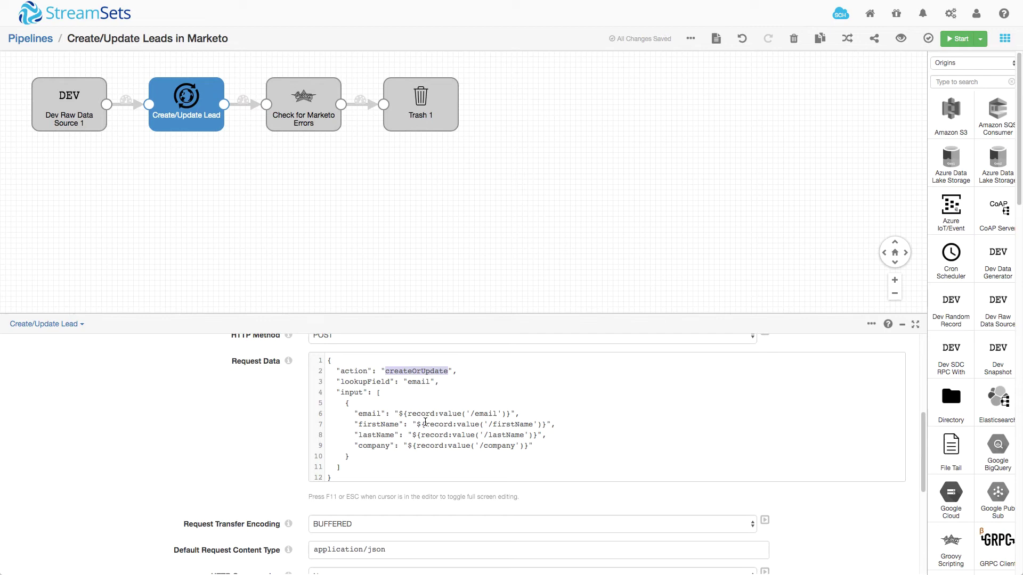
click(337, 380)
drag(338, 381, 445, 380)
click(471, 391)
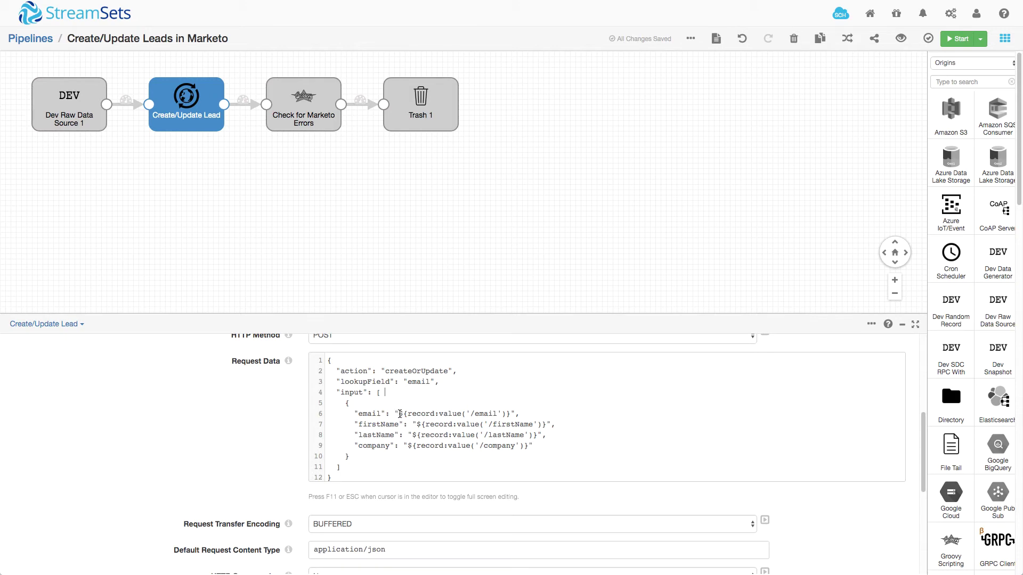
Review the input mapping expressions for email, firstName and company
drag(398, 413, 514, 413)
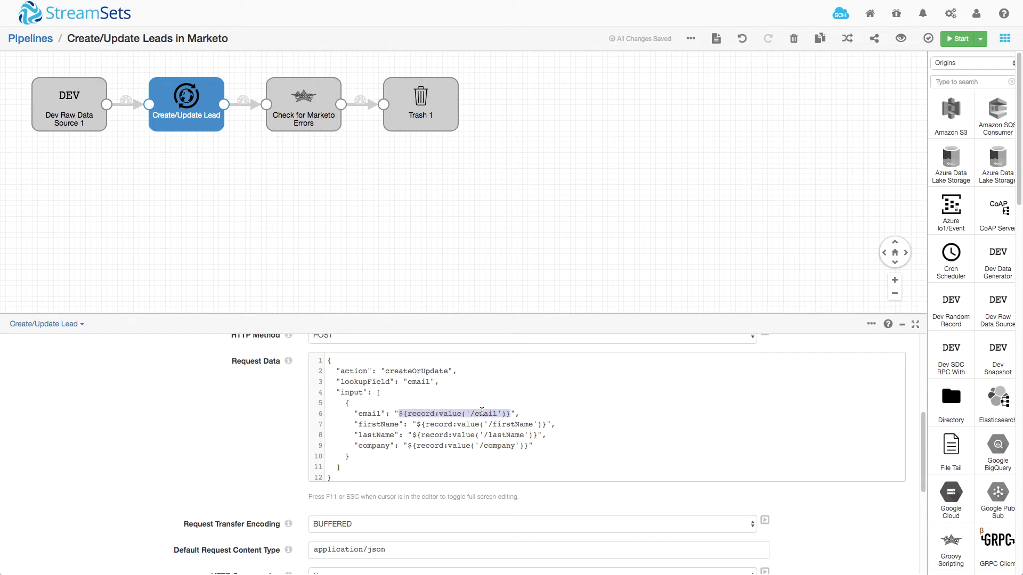
click(483, 414)
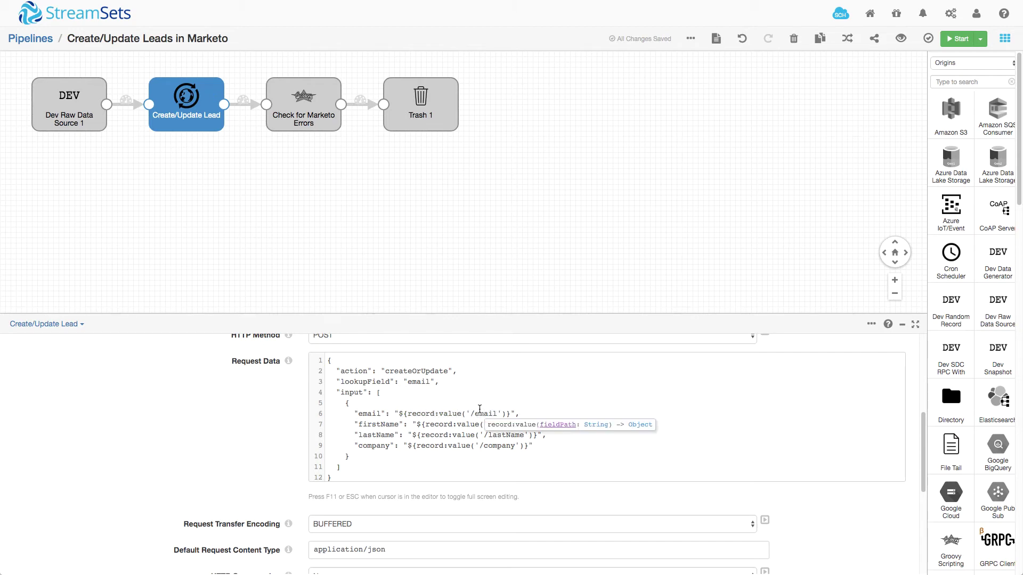
click(469, 425)
click(506, 445)
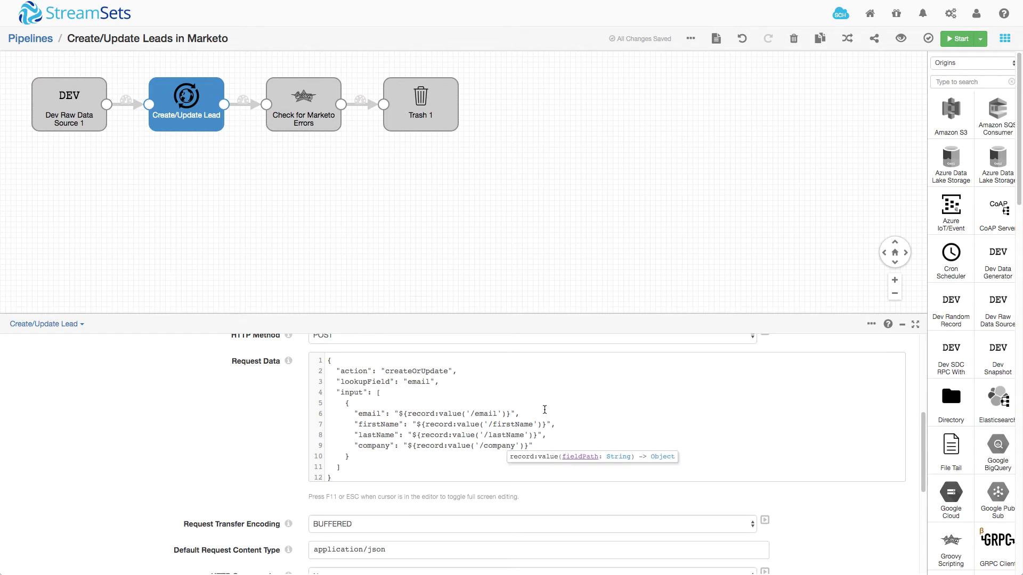
scroll(540, 406, up, 5)
scroll(539, 407, down, 2)
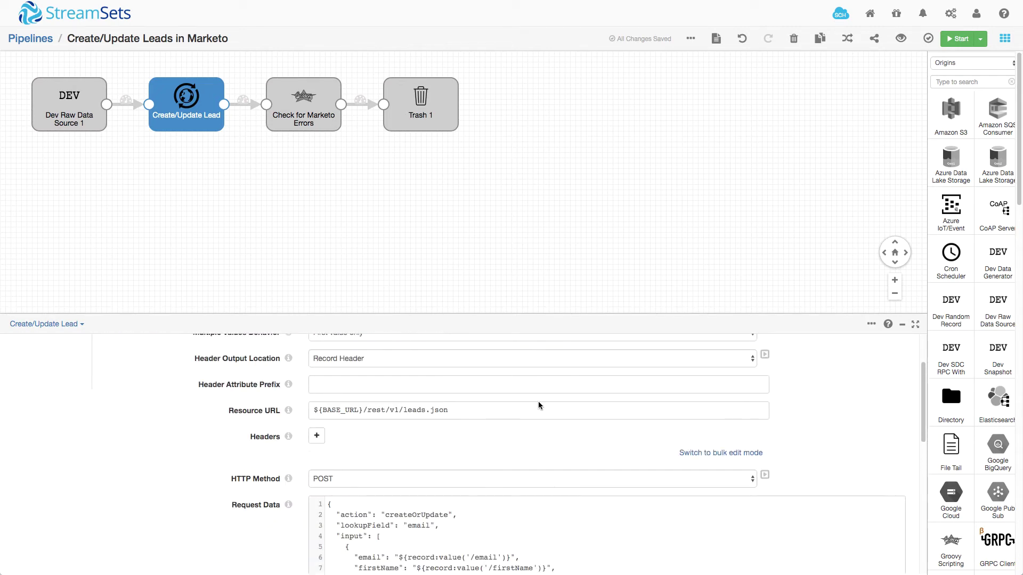
scroll(539, 406, down, 3)
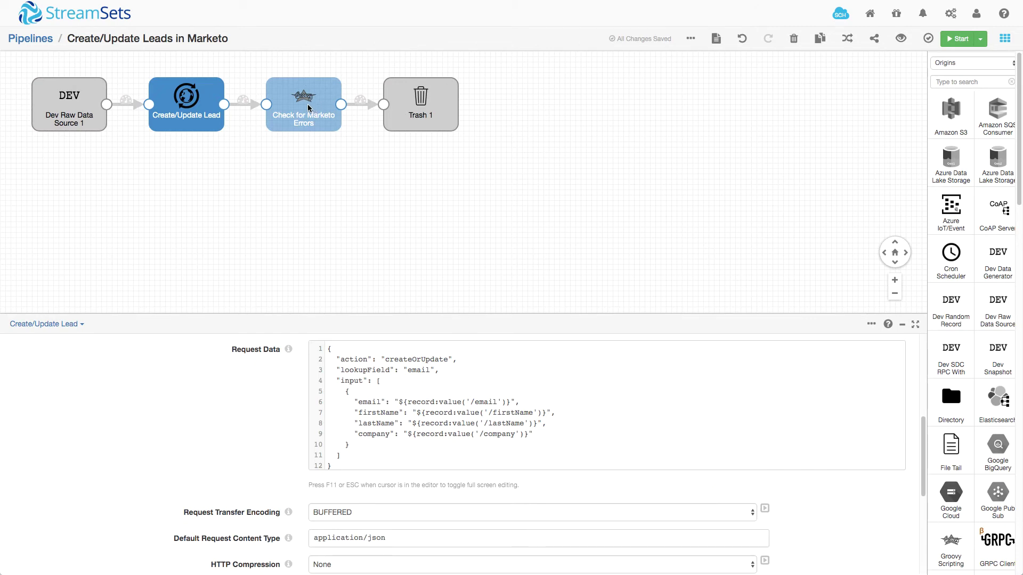
scroll(307, 401, up, 1)
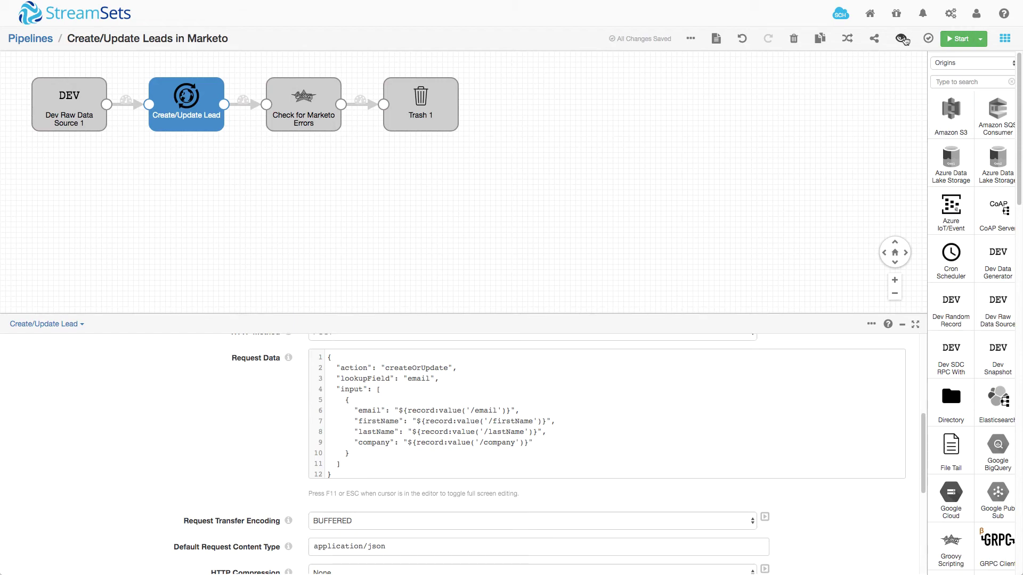
Preview the pipeline, showing the Pat Patterson and Testy Tester records
click(903, 40)
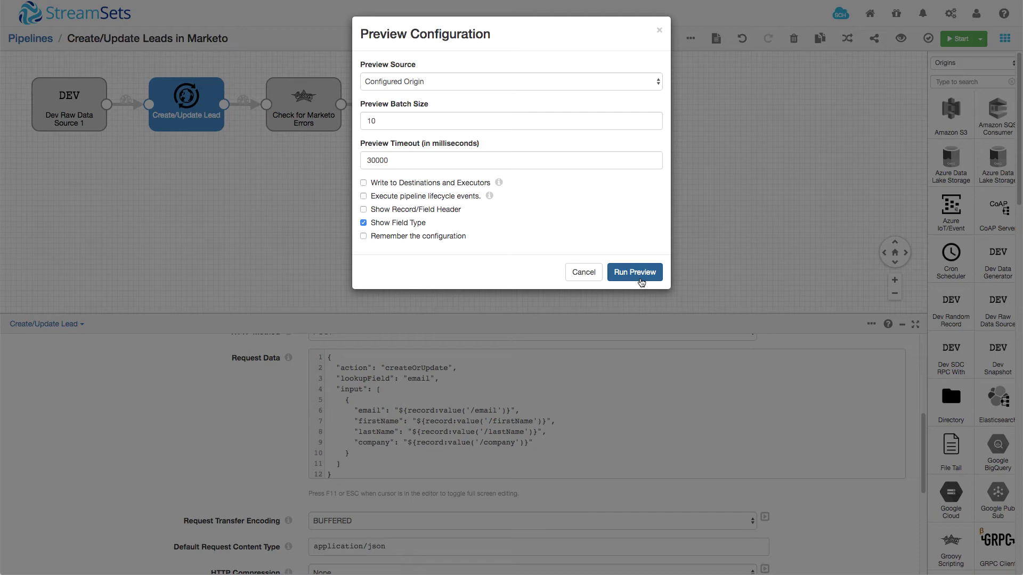
click(642, 279)
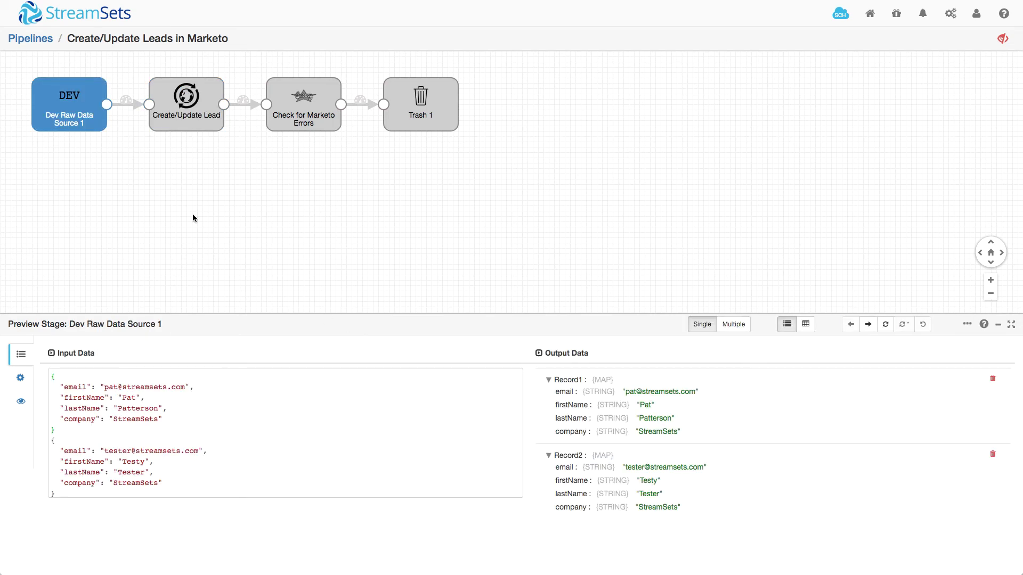
Expand the first Create/Update Lead preview record's upsert response, showing Pat's lead updated
click(181, 128)
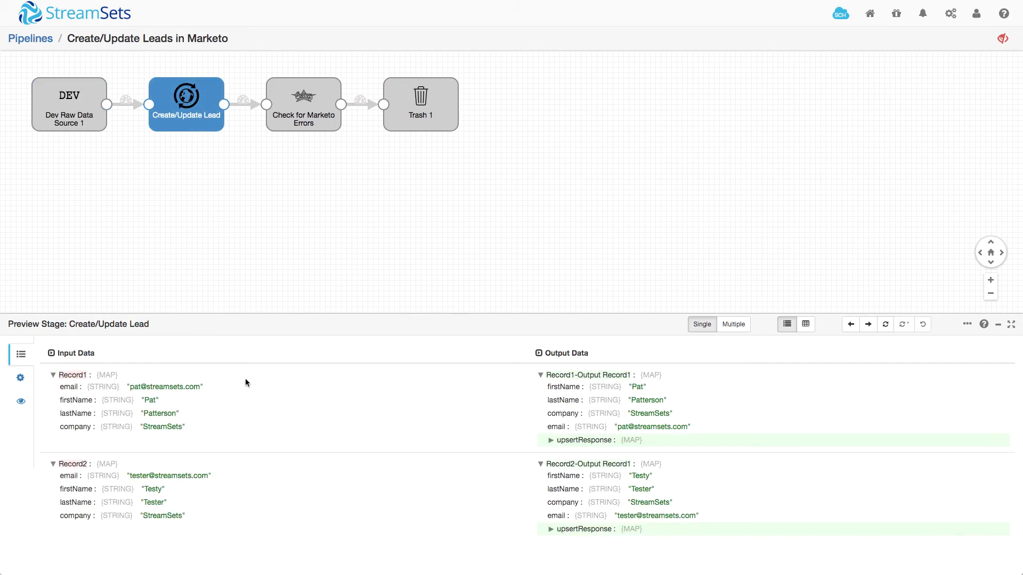
click(551, 441)
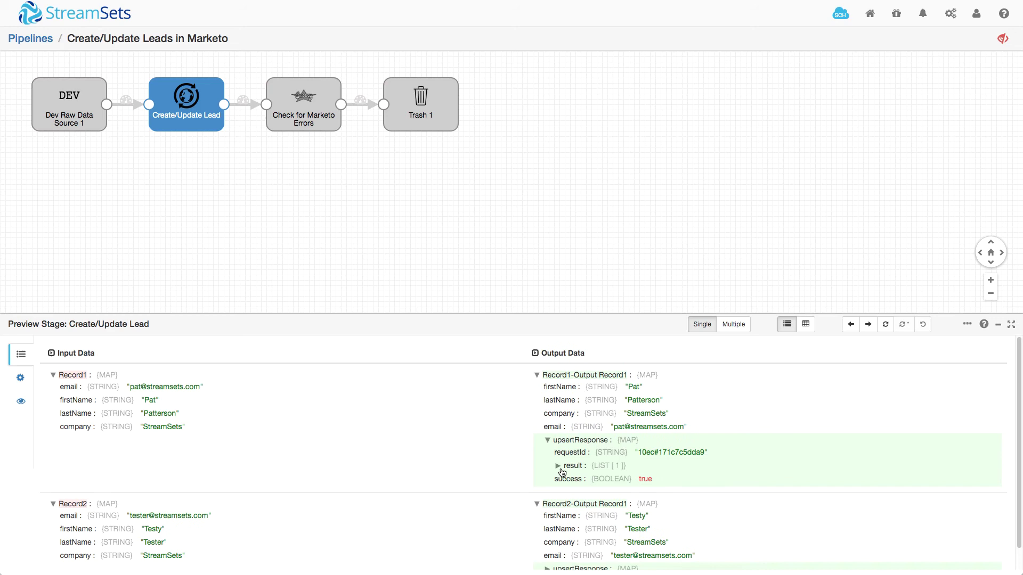
click(559, 466)
click(570, 475)
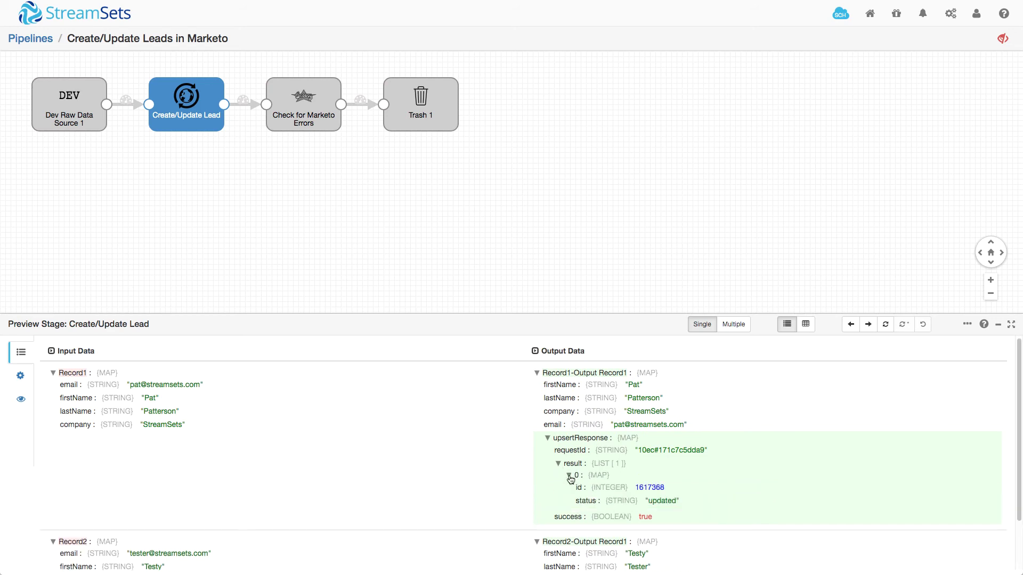
scroll(549, 476, down, 1)
scroll(548, 475, down, 1)
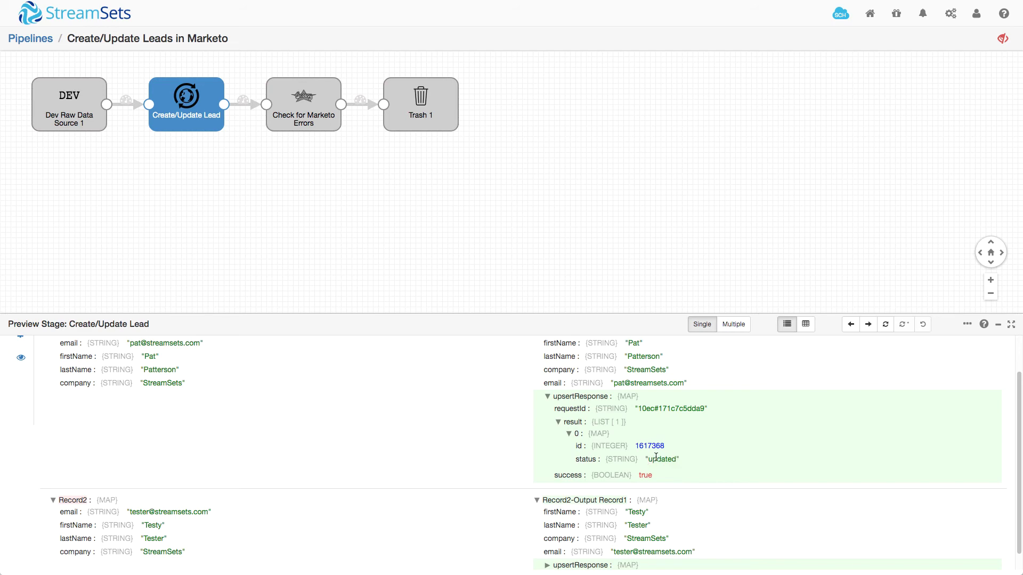
scroll(552, 458, down, 1)
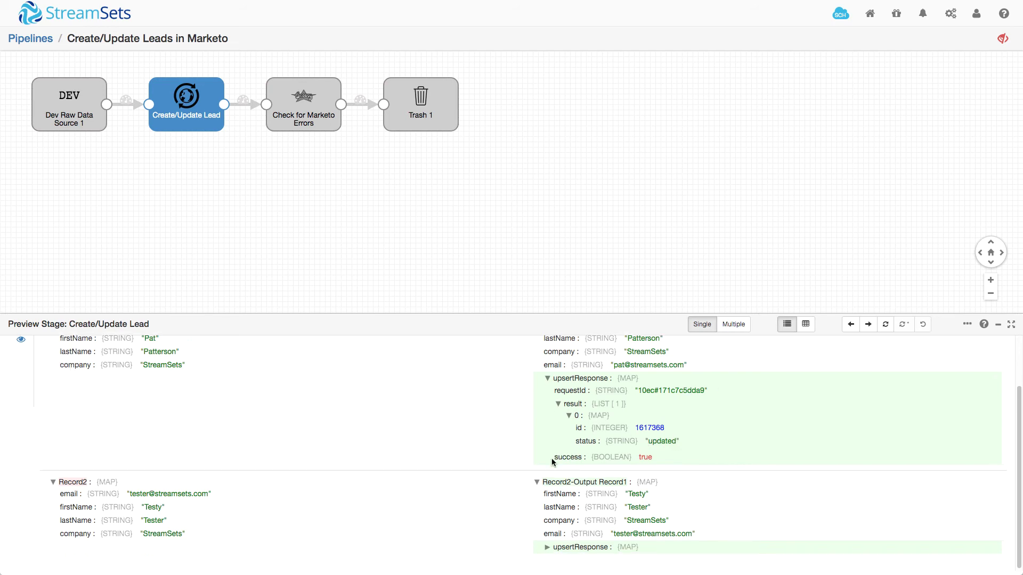
Expand the second record's upsert response, showing Testy's lead created
click(547, 547)
scroll(548, 552, down, 2)
click(558, 534)
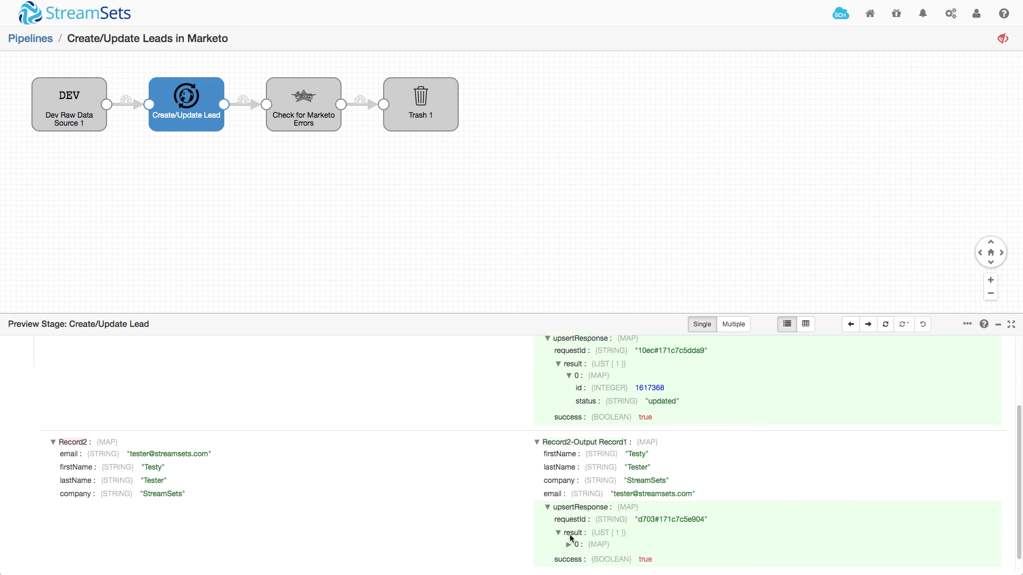
scroll(559, 539, down, 1)
click(568, 531)
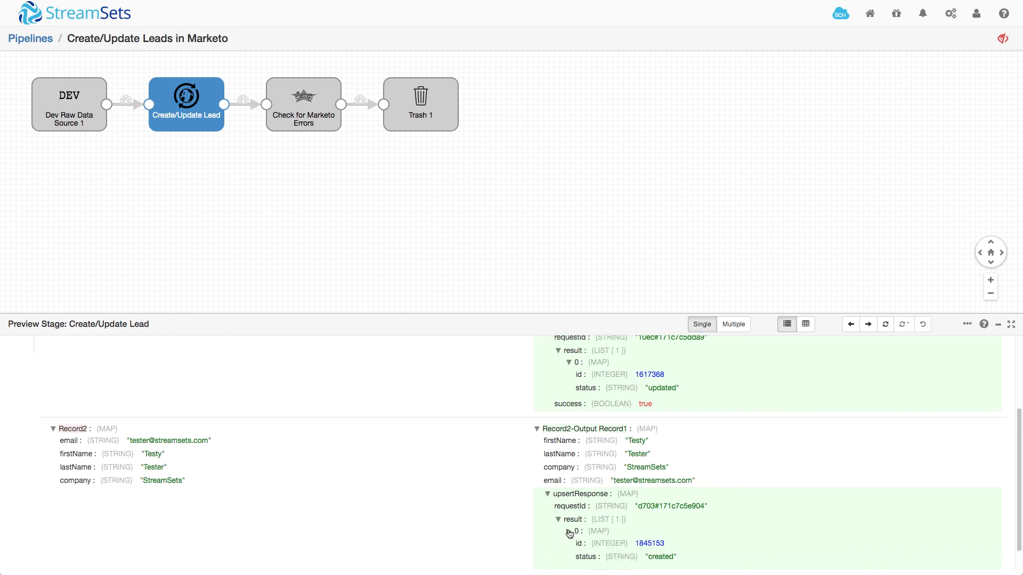
scroll(543, 537, down, 2)
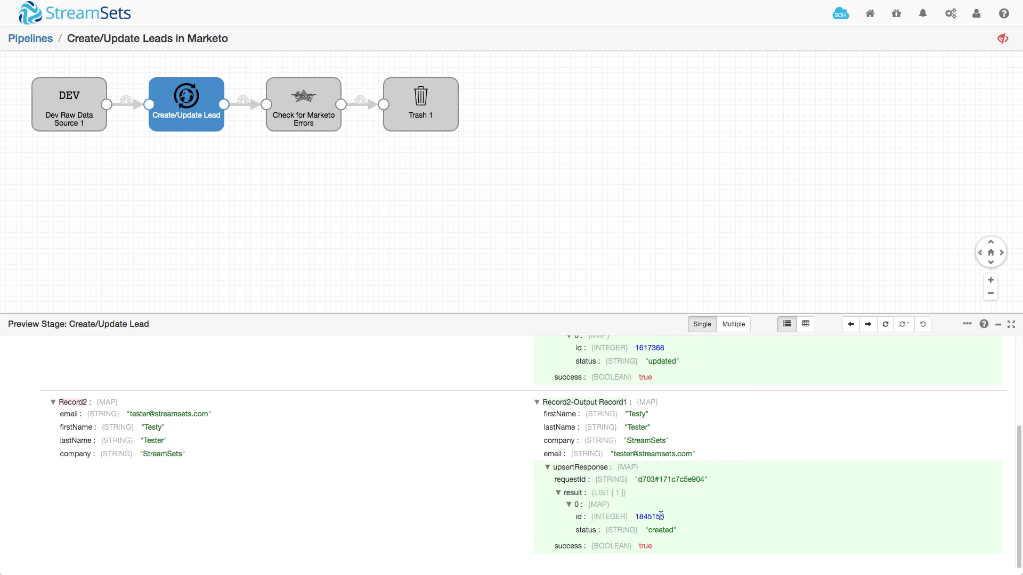
scroll(662, 495, up, 5)
scroll(662, 495, up, 4)
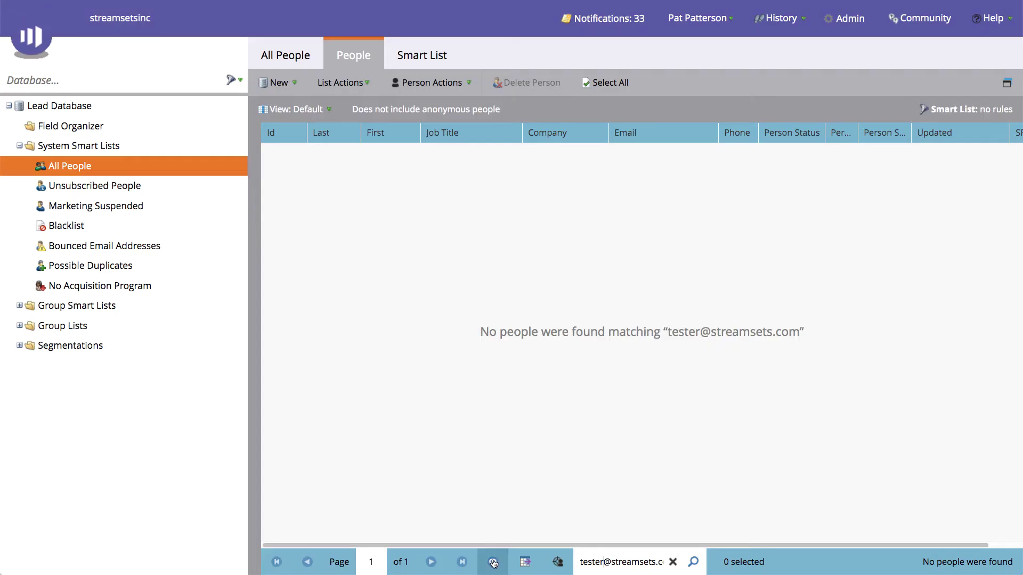
click(494, 563)
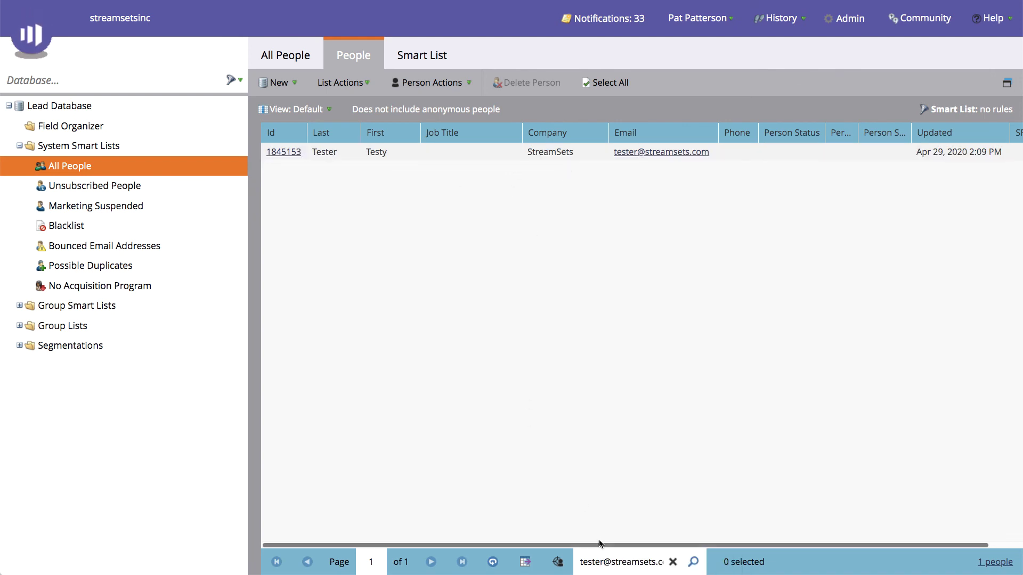
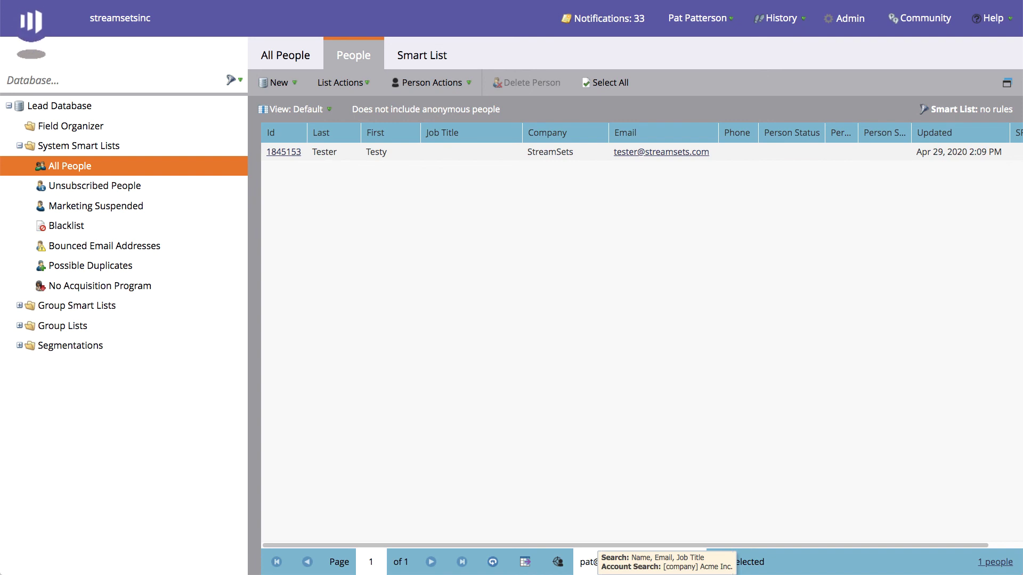
key(Return)
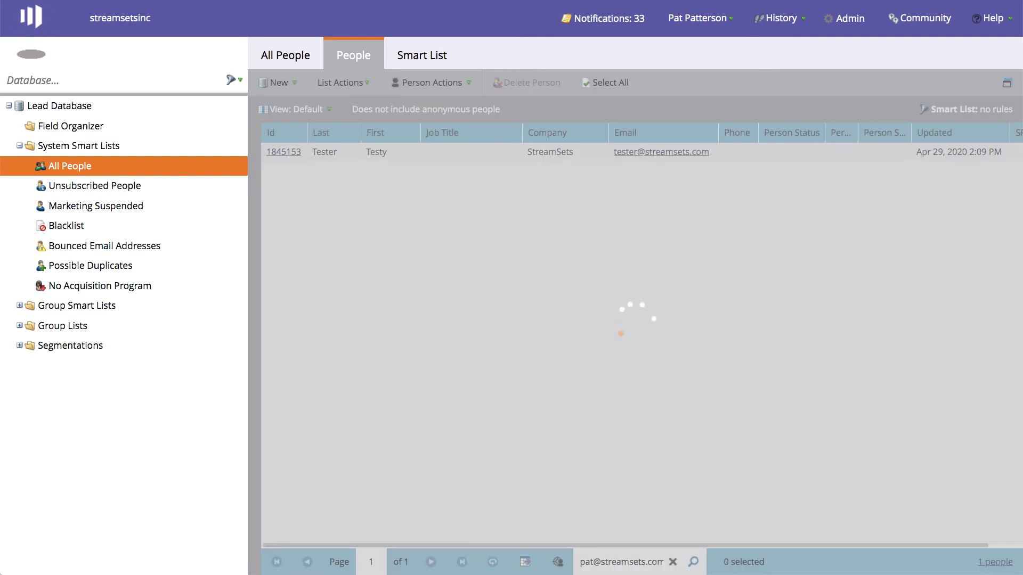